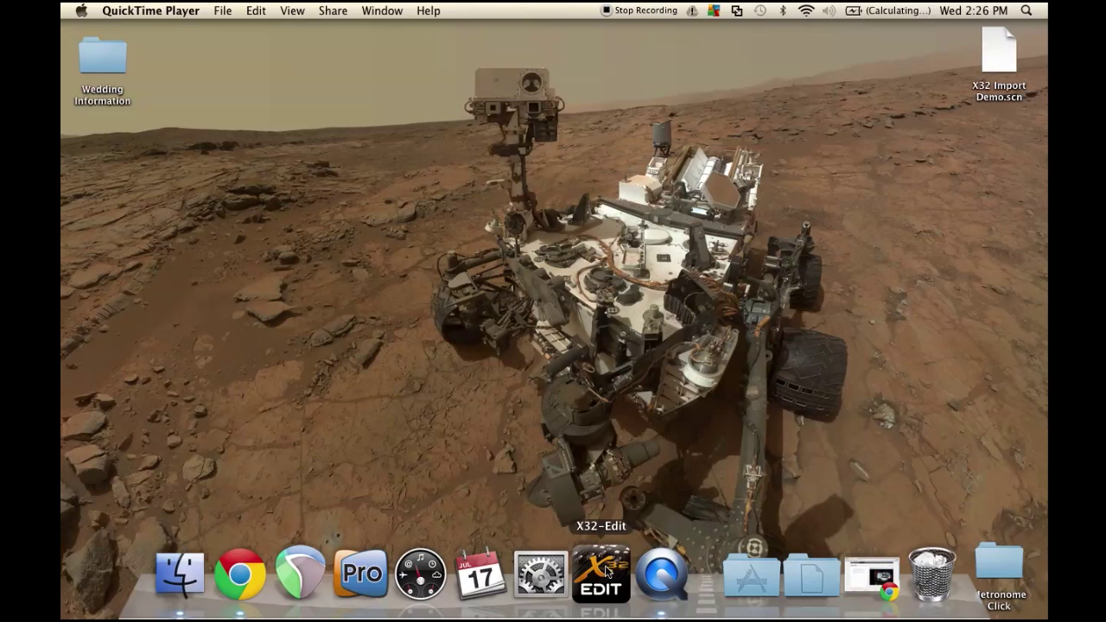
# Launch X32-Edit on Setup > network, shift its window left, and move X32 Import Demo.scn lower
pyautogui.click(607, 571)
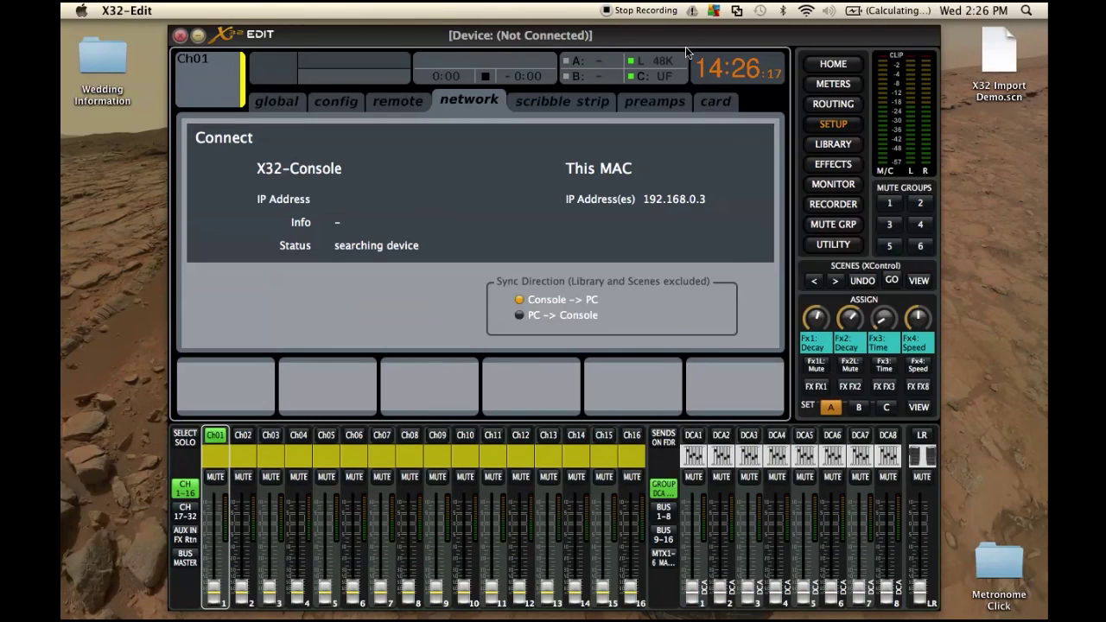
pyautogui.moveTo(683, 36); pyautogui.dragTo(673, 36)
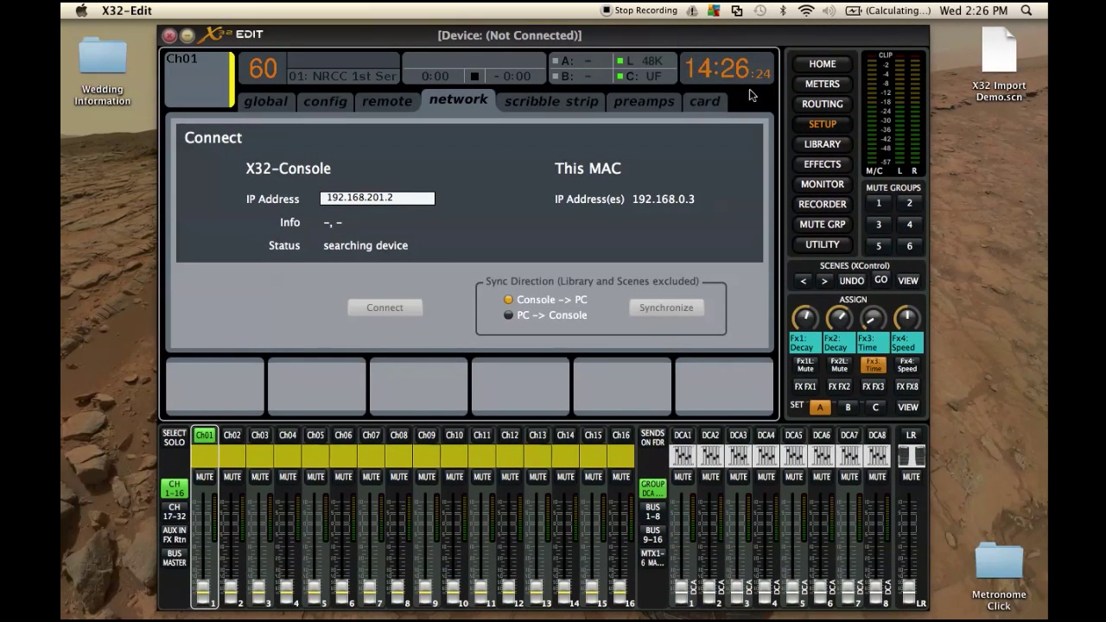
pyautogui.moveTo(853, 305)
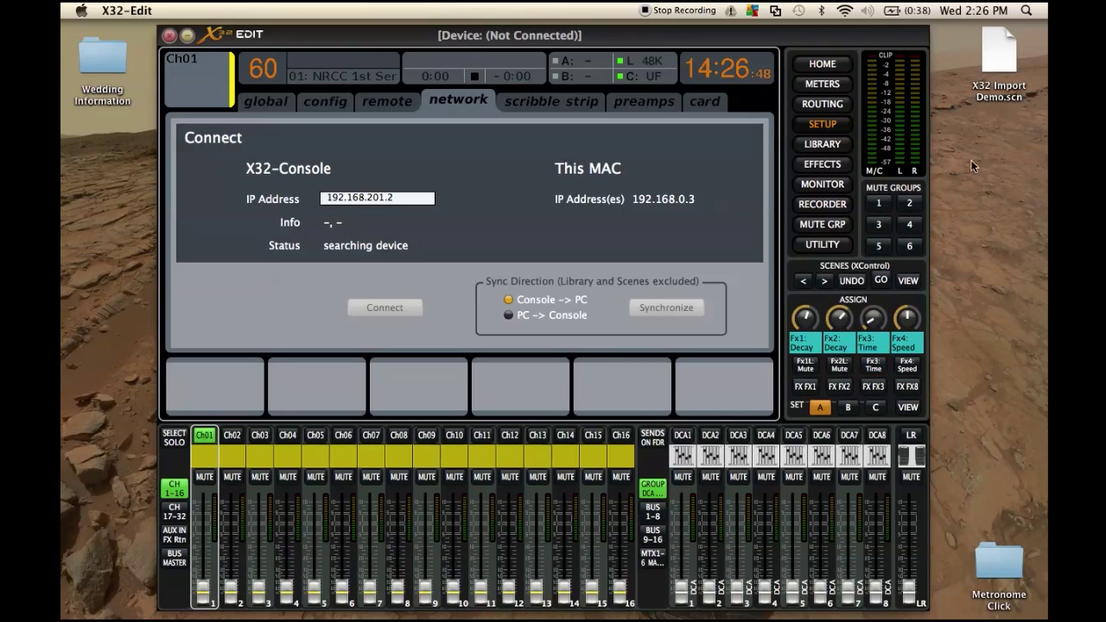
pyautogui.moveTo(1007, 53); pyautogui.dragTo(1003, 107)
pyautogui.moveTo(903, 336)
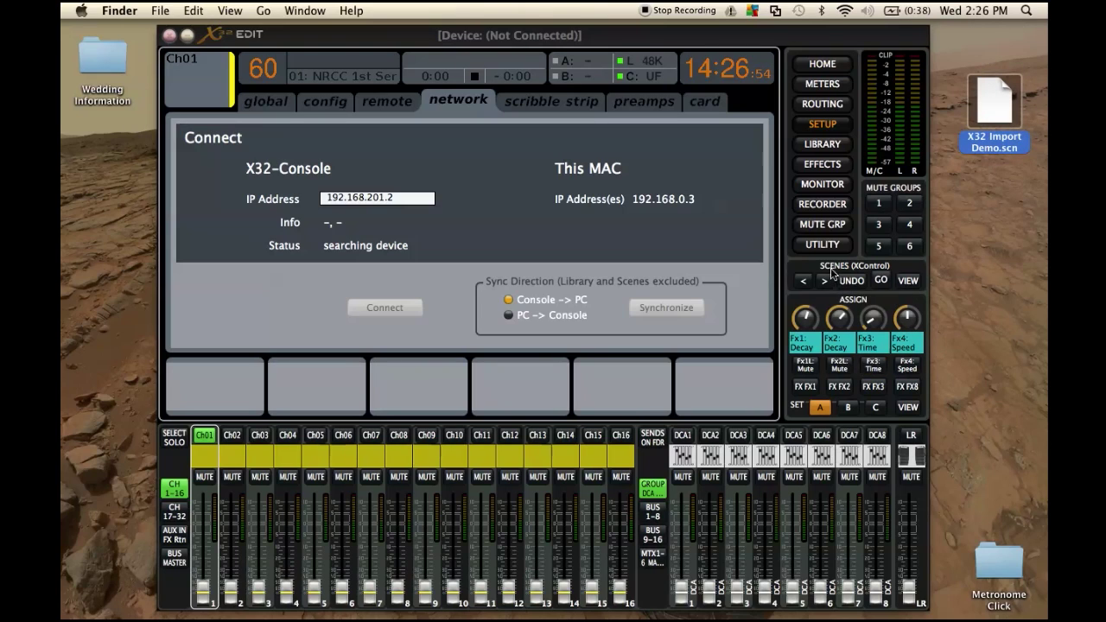
# Show the scene library with empty slot 60 selected and open the Import Scene file dialog
pyautogui.click(909, 281)
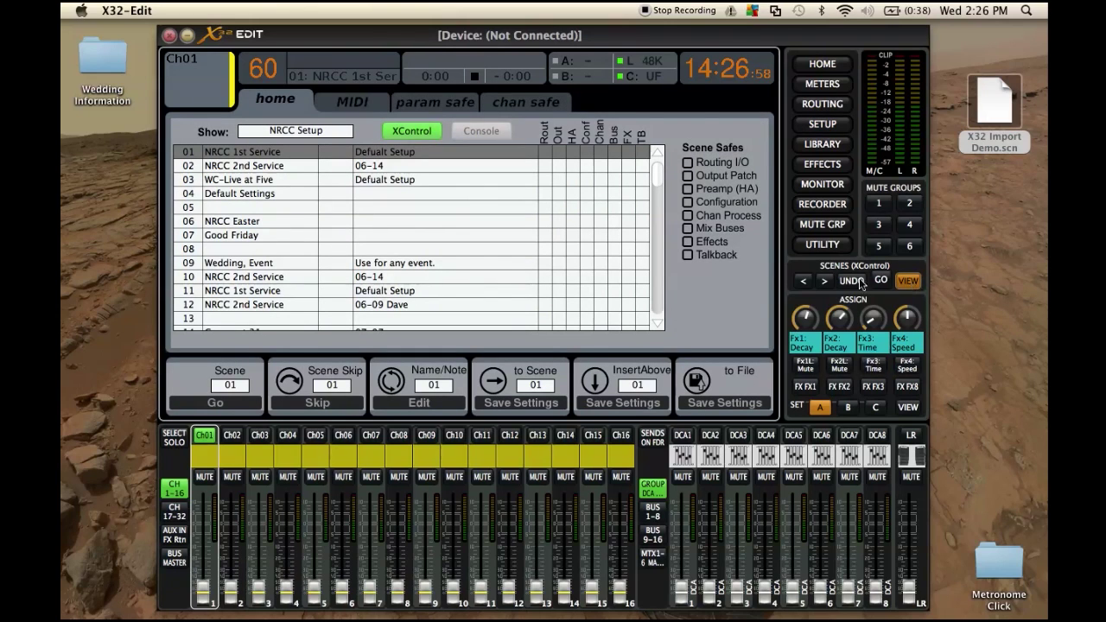
pyautogui.click(371, 249)
pyautogui.scroll(2, 372, 247)
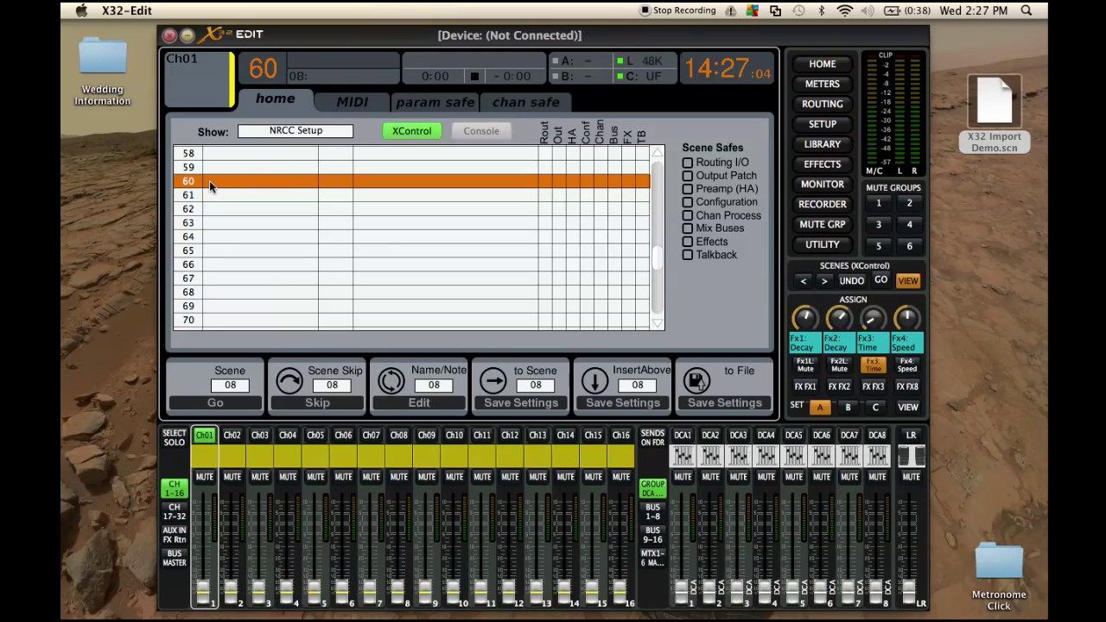
pyautogui.click(209, 181)
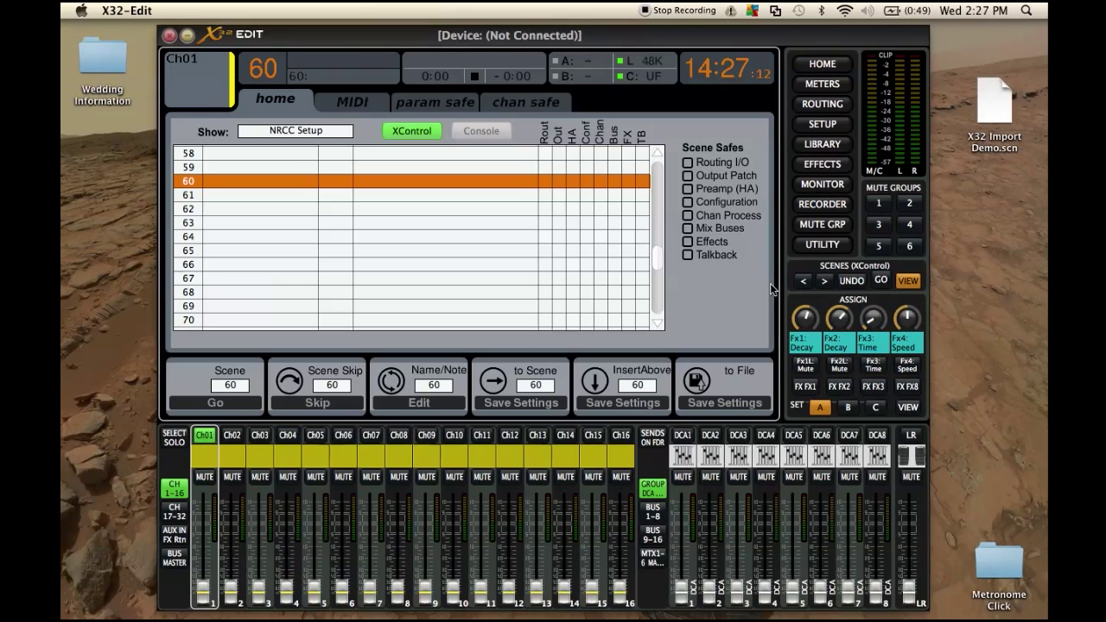
pyautogui.click(822, 245)
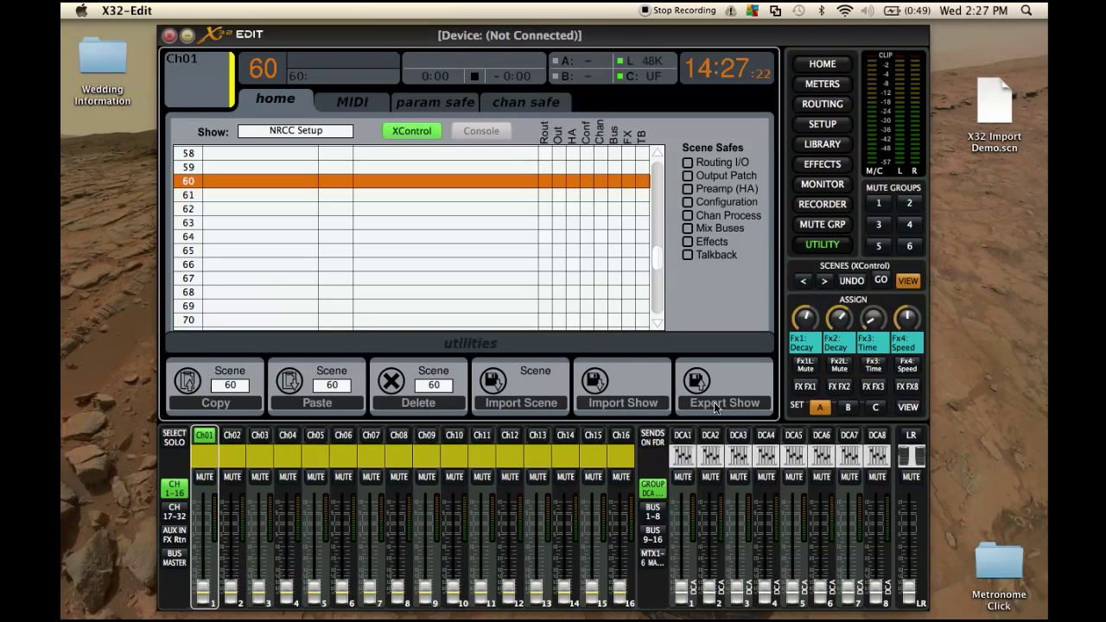
pyautogui.click(507, 403)
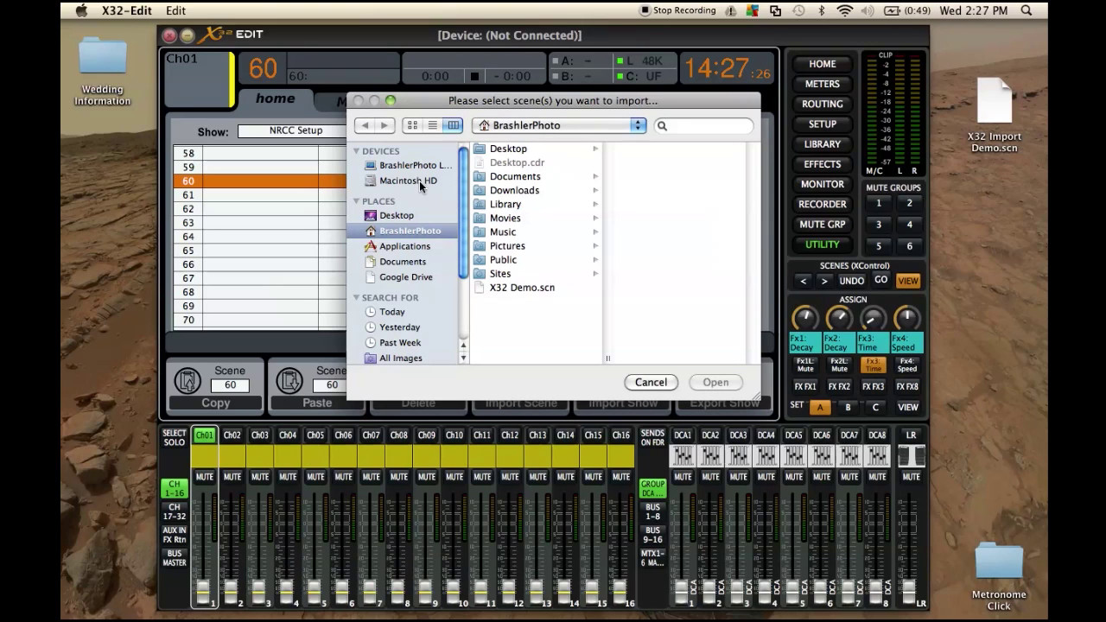
# Pick X32 Import Demo.scn from the Desktop, confirm the import, and reselect slot 60
pyautogui.click(512, 149)
pyautogui.click(649, 177)
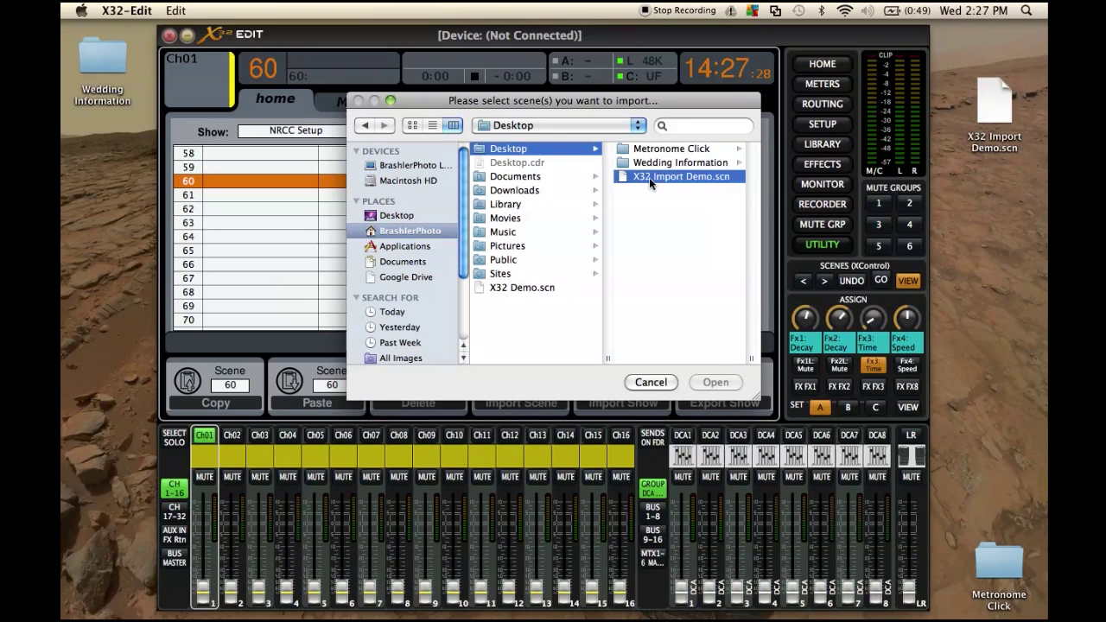
pyautogui.click(711, 383)
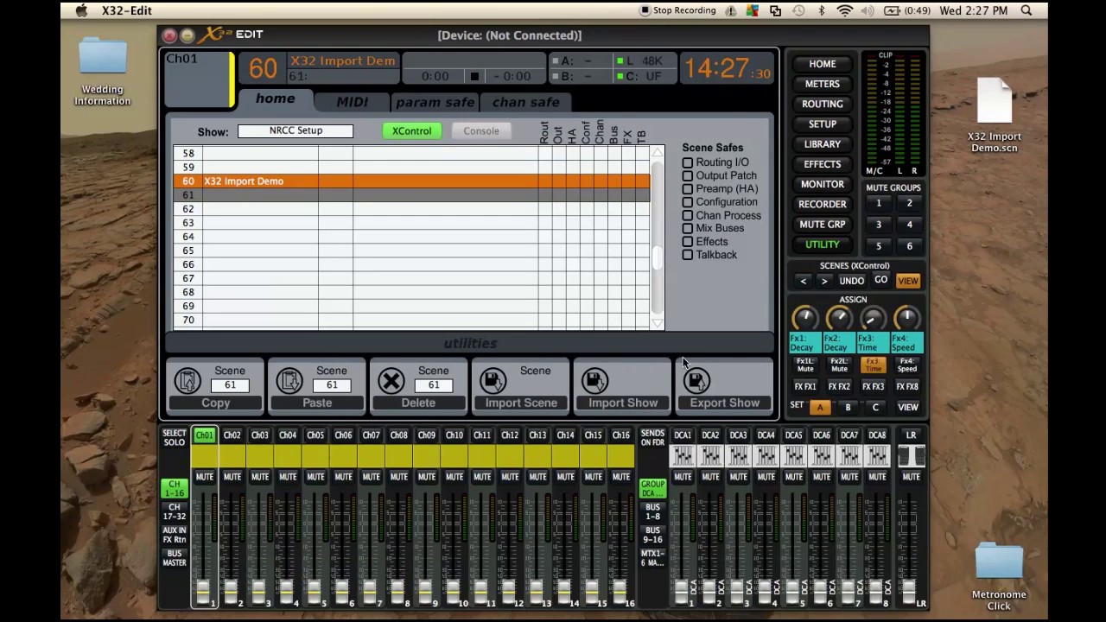
pyautogui.click(261, 185)
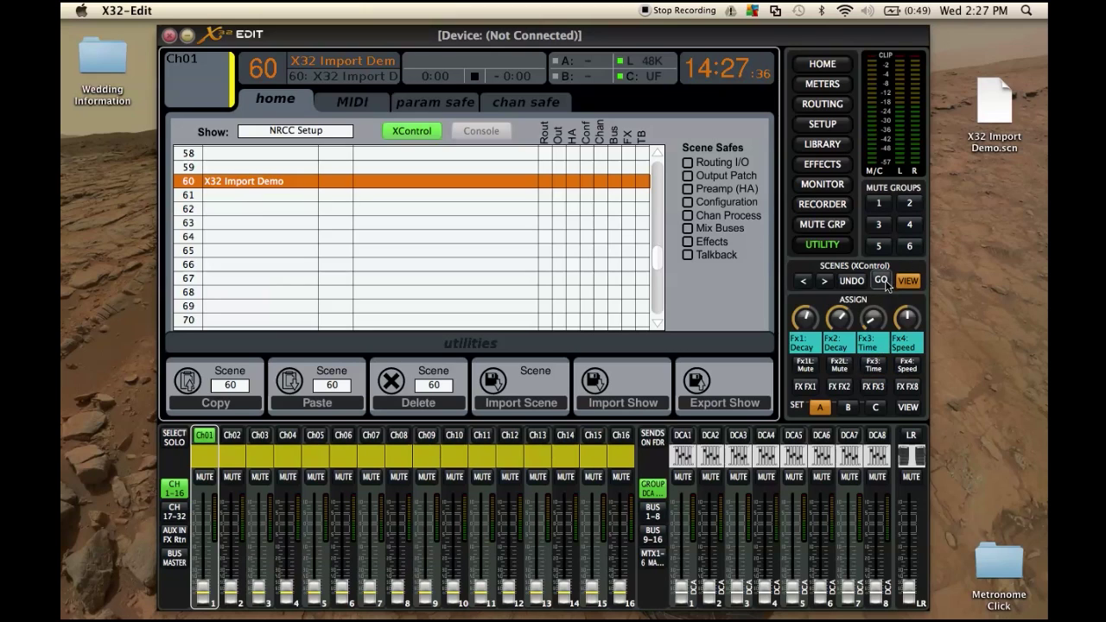
pyautogui.scroll(13, 392, 176)
# Load scene 21, ETS-Play, discarding the current settings
pyautogui.click(313, 181)
pyautogui.click(881, 279)
pyautogui.click(509, 342)
# Recall scene 60, X32 Import Demo, dismiss the not-connected warning, and select channel 11
pyautogui.scroll(-20, 409, 273)
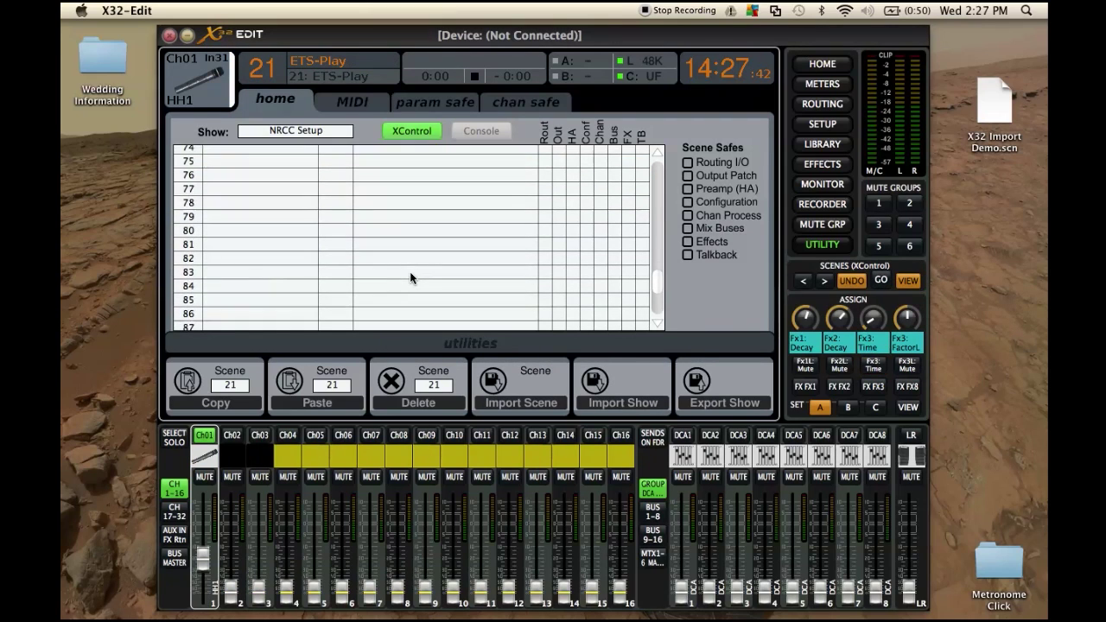
pyautogui.scroll(5, 411, 274)
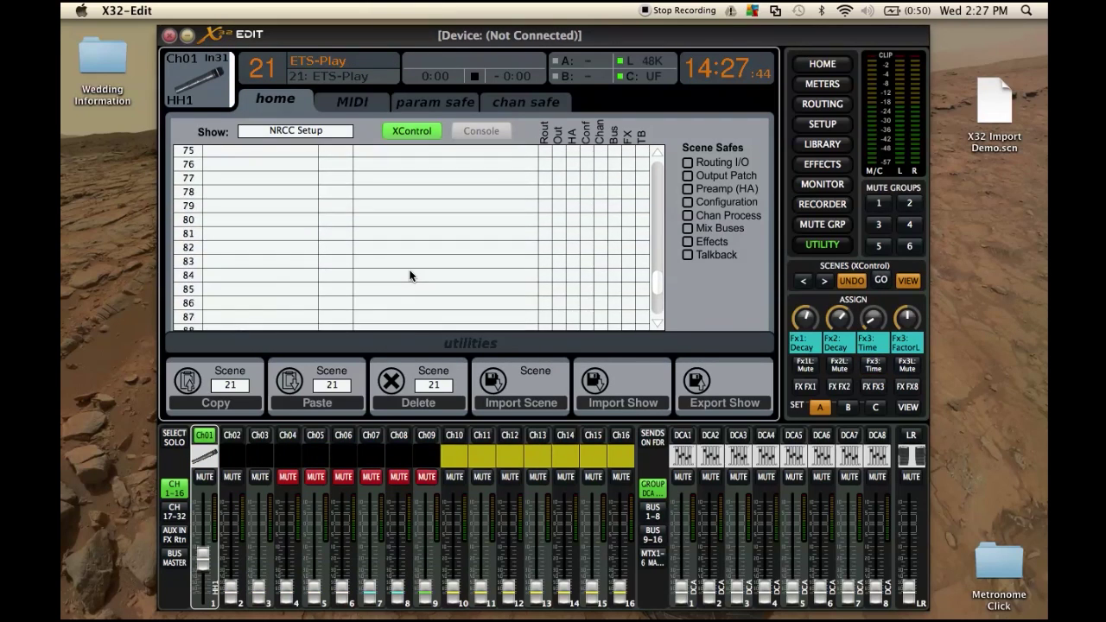
pyautogui.scroll(4, 410, 275)
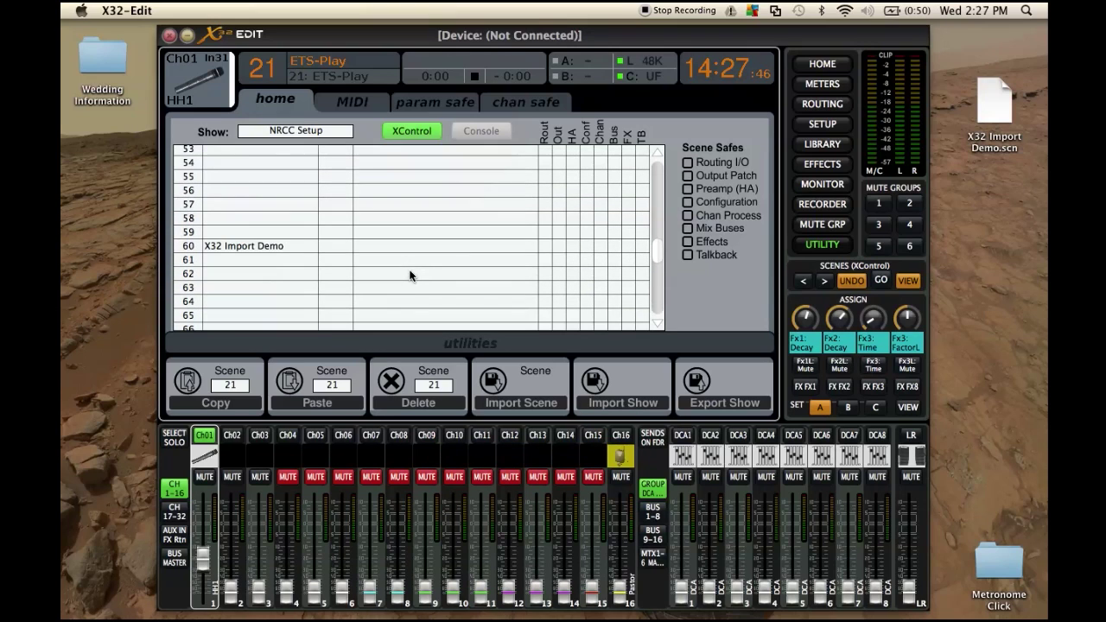
pyautogui.click(263, 247)
pyautogui.click(881, 281)
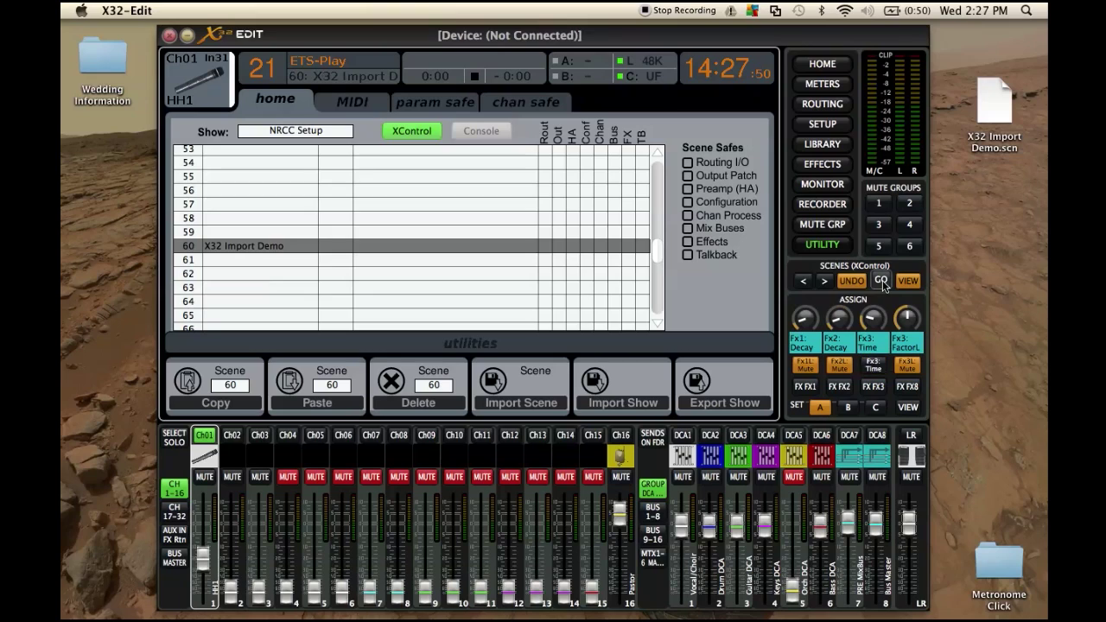
pyautogui.click(517, 342)
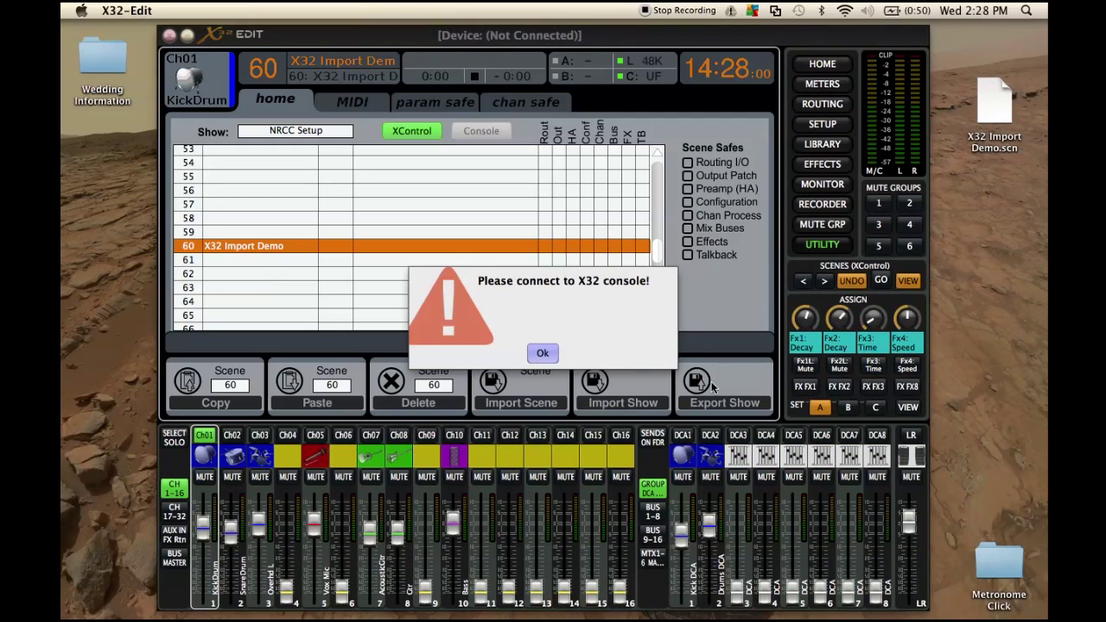
pyautogui.click(543, 355)
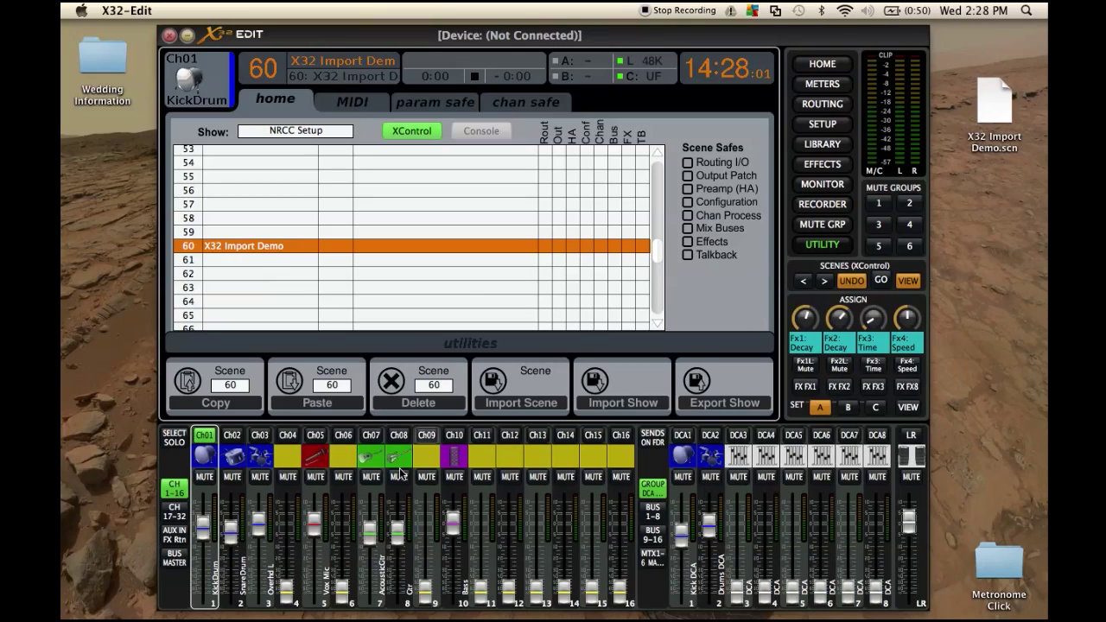
pyautogui.click(481, 436)
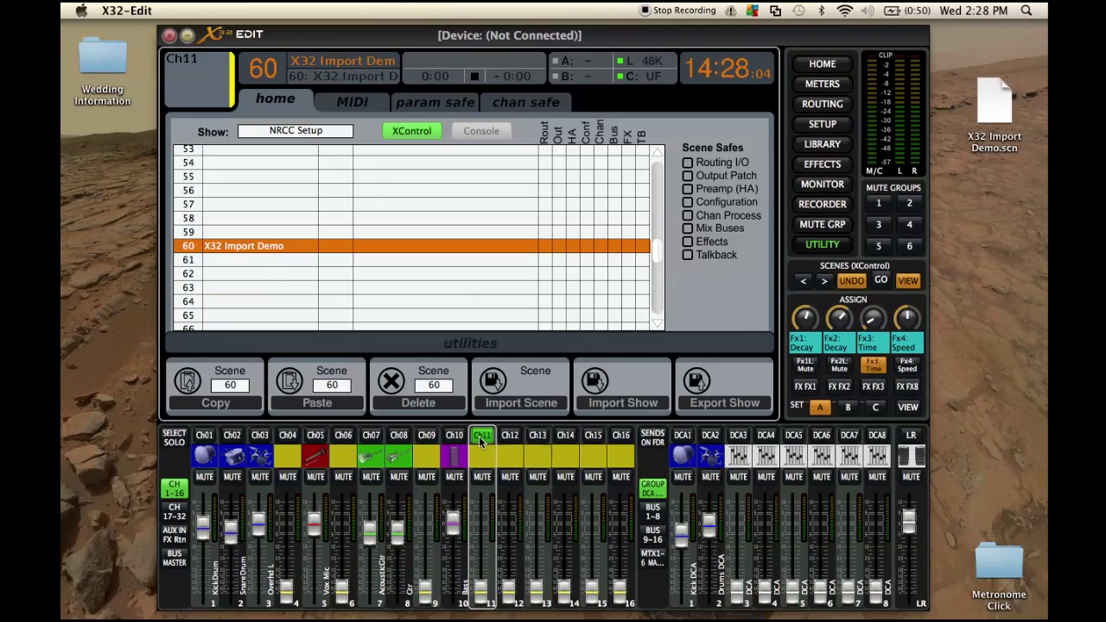
# Give channel 6's scribble strip a red colour and a microphone icon
pyautogui.click(345, 453)
pyautogui.click(338, 213)
pyautogui.scroll(-5, 425, 262)
pyautogui.scroll(-5, 425, 262)
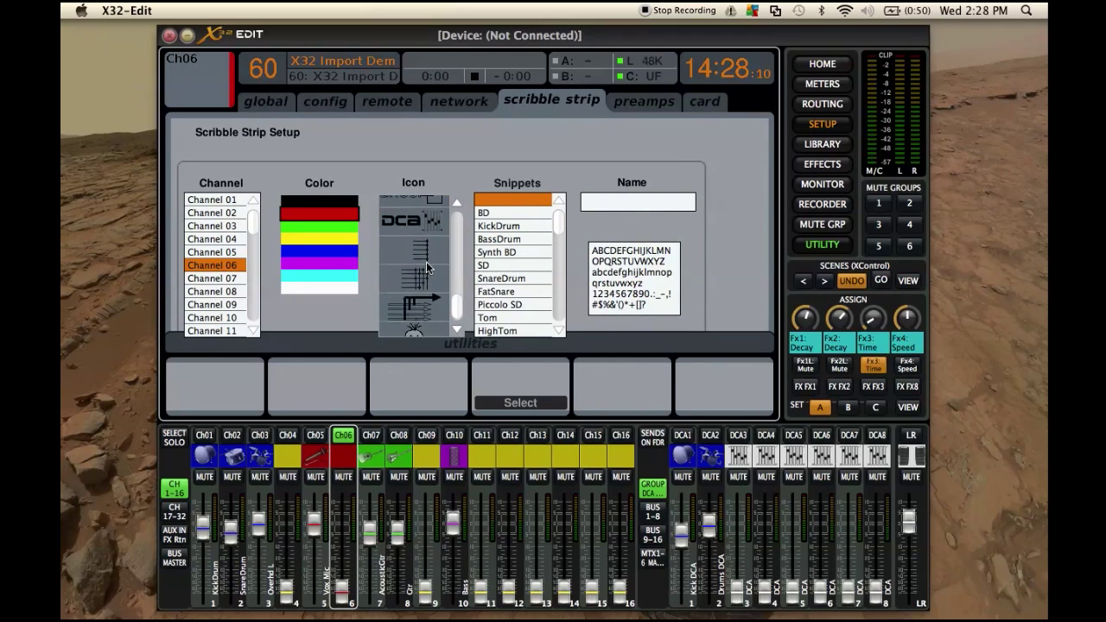
pyautogui.scroll(5, 427, 266)
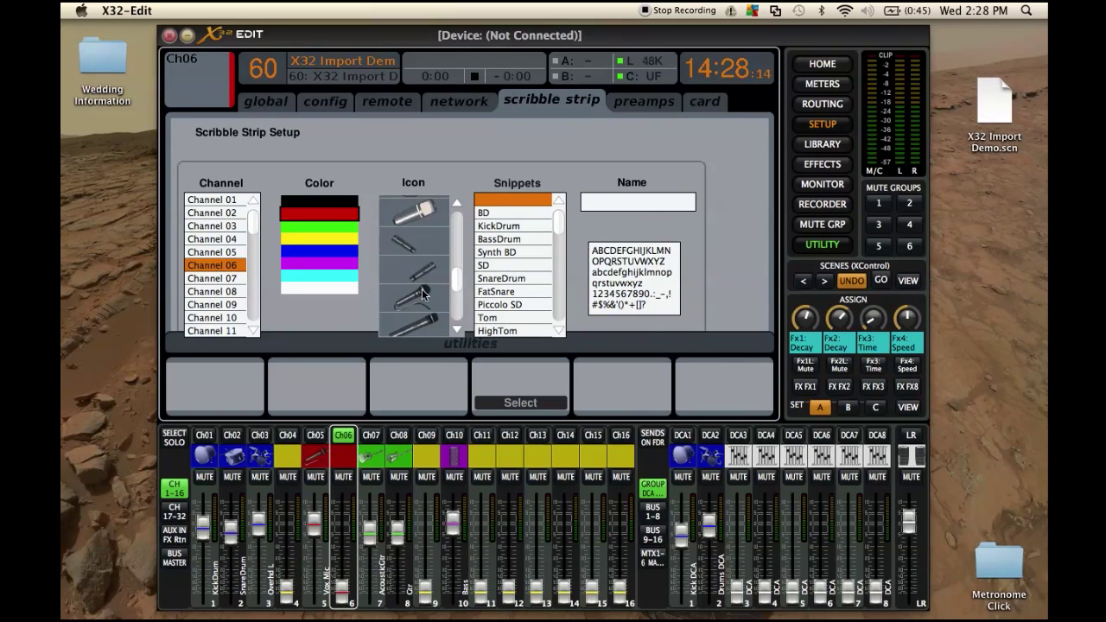
pyautogui.click(422, 297)
# Name channel 6 'Vox 2', raise its fader to channel 5's level, and return to HOME
pyautogui.click(609, 202)
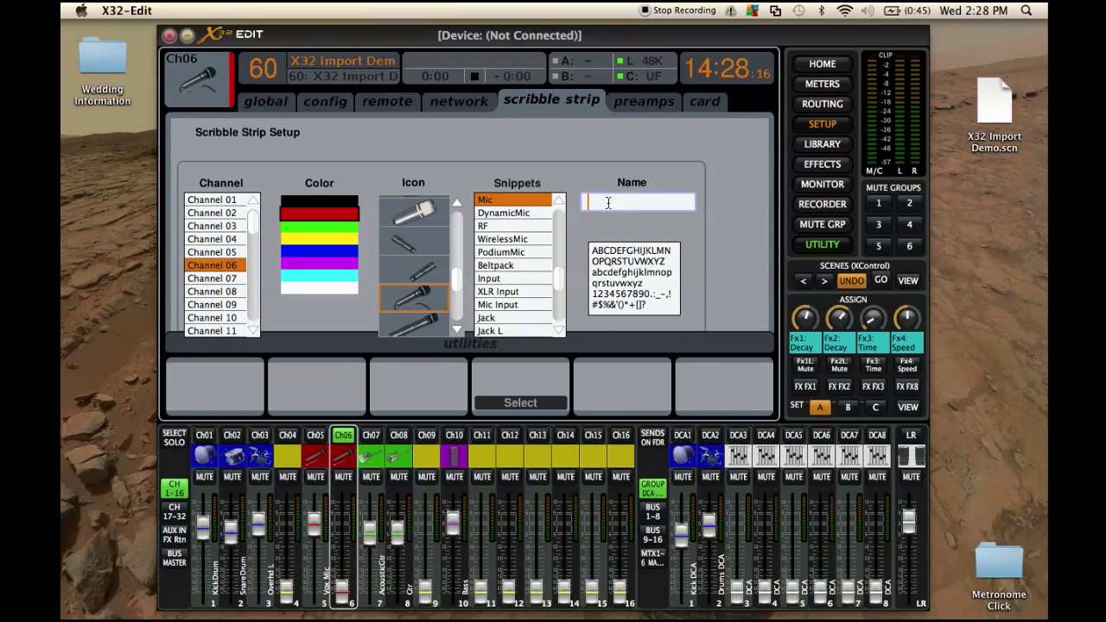
pyautogui.write('VOX')
pyautogui.press('BackSpace')
pyautogui.press('BackSpace')
pyautogui.write('ox 2')
pyautogui.press('Return')
pyautogui.moveTo(347, 605); pyautogui.dragTo(348, 526)
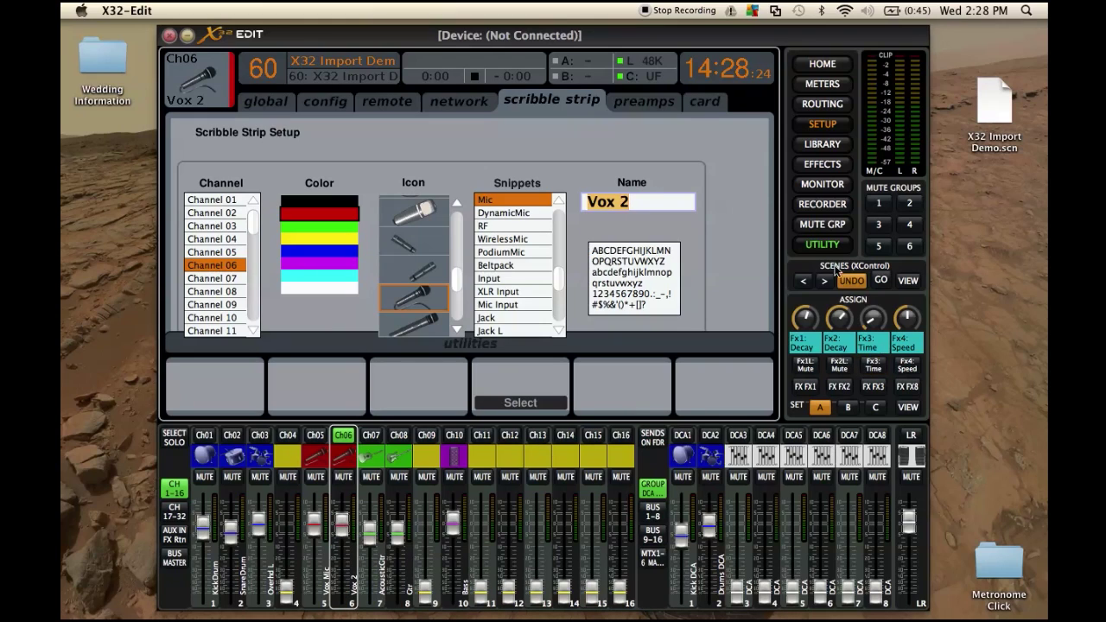
pyautogui.click(804, 64)
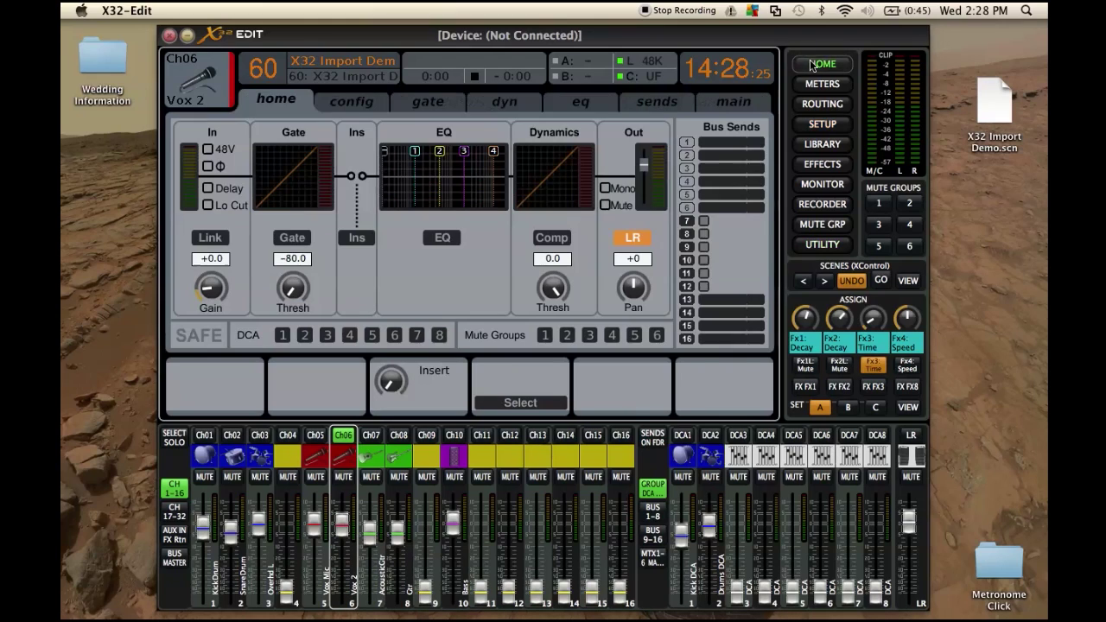
# Enable channel 6's Bus Send 7 and return to the scene library list
pyautogui.click(704, 223)
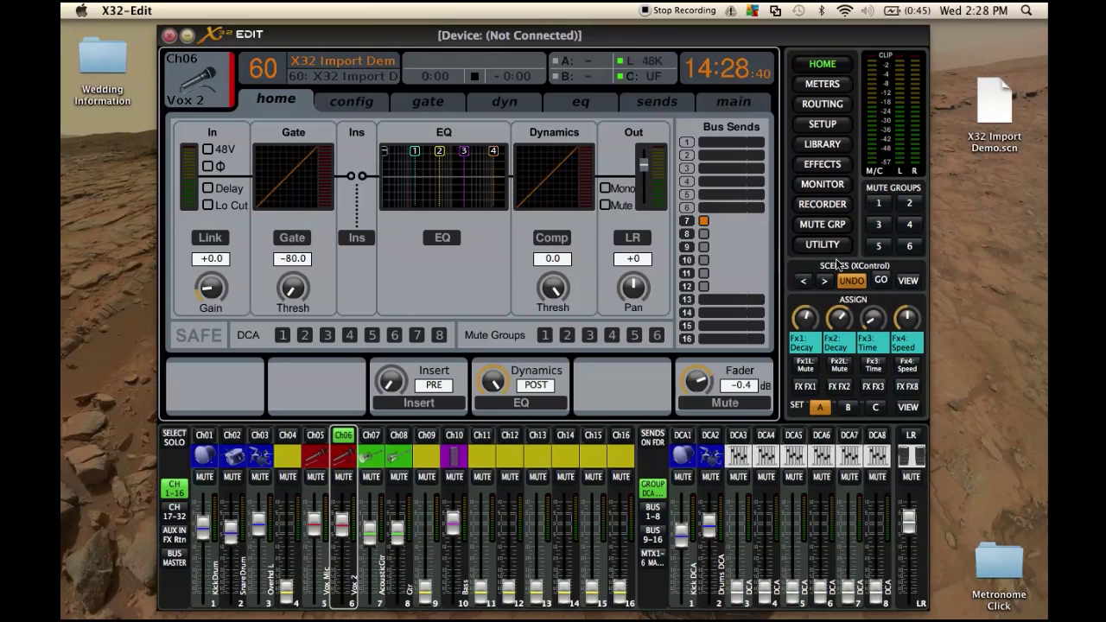
pyautogui.click(908, 280)
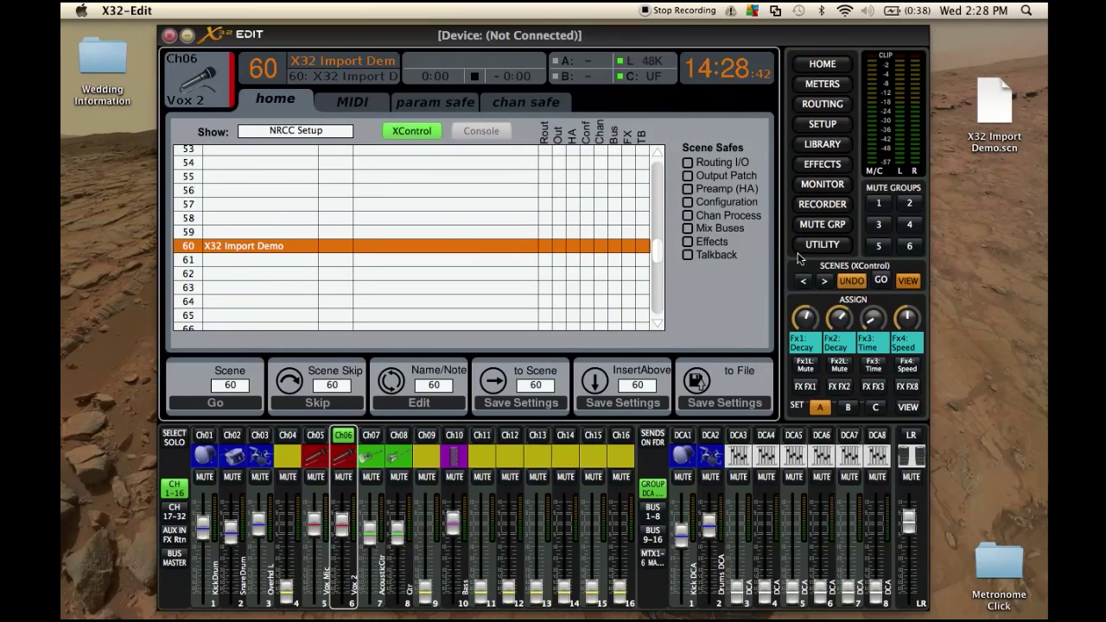
# Save the current settings to scene slot 61 under the name 'X32 Export Demo'
pyautogui.click(212, 260)
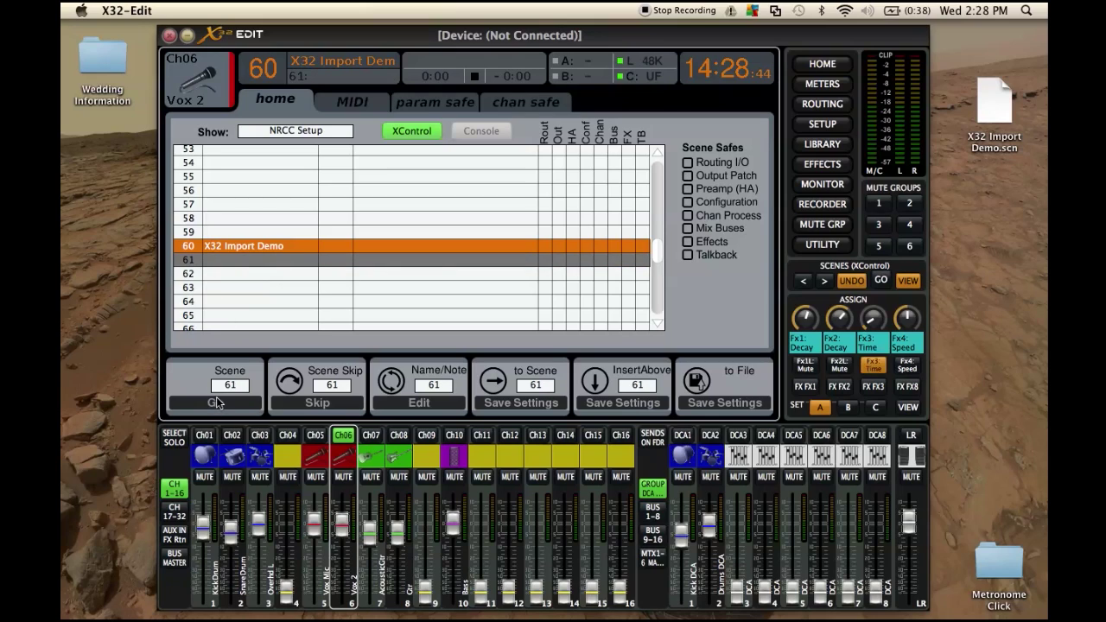
pyautogui.click(544, 403)
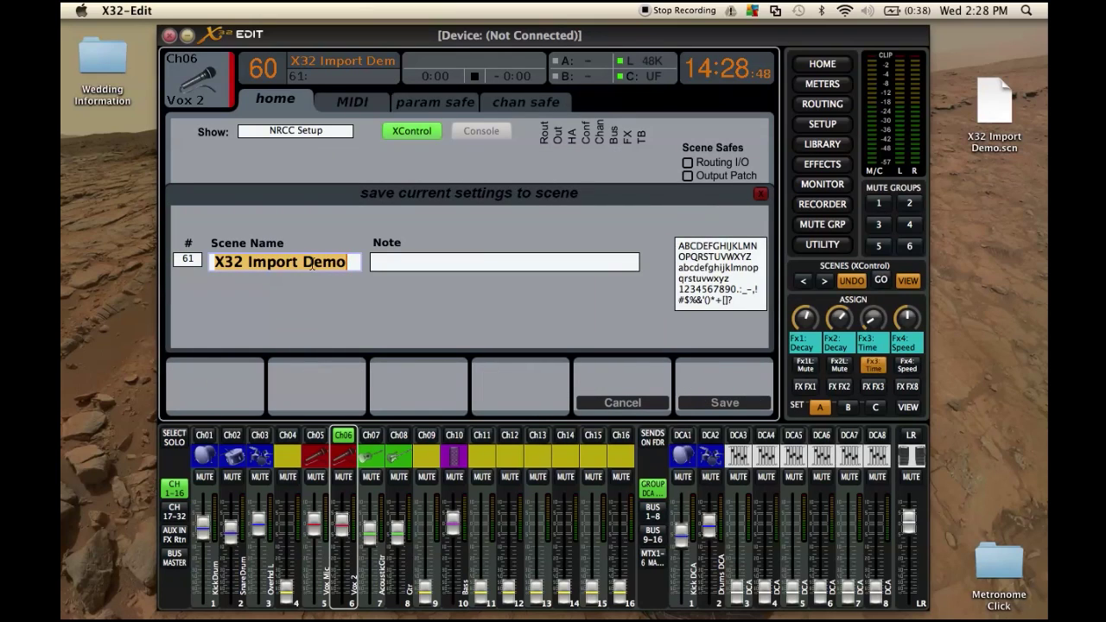
pyautogui.click(267, 262)
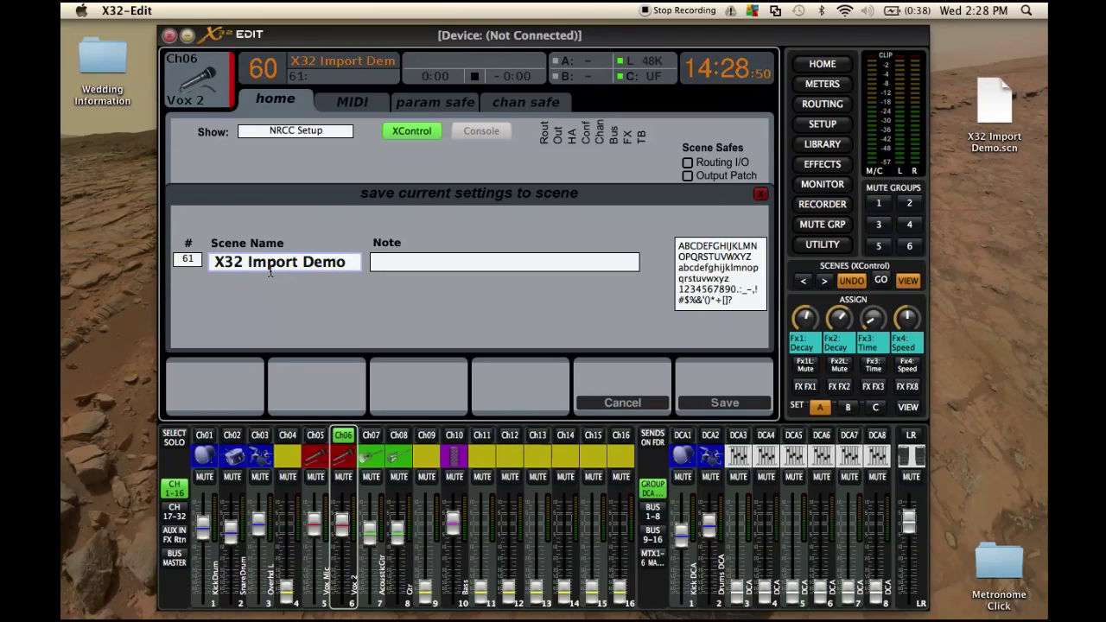
pyautogui.press('BackSpace')
pyautogui.press('BackSpace')
pyautogui.write('ex')
pyautogui.press('BackSpace')
pyautogui.press('BackSpace')
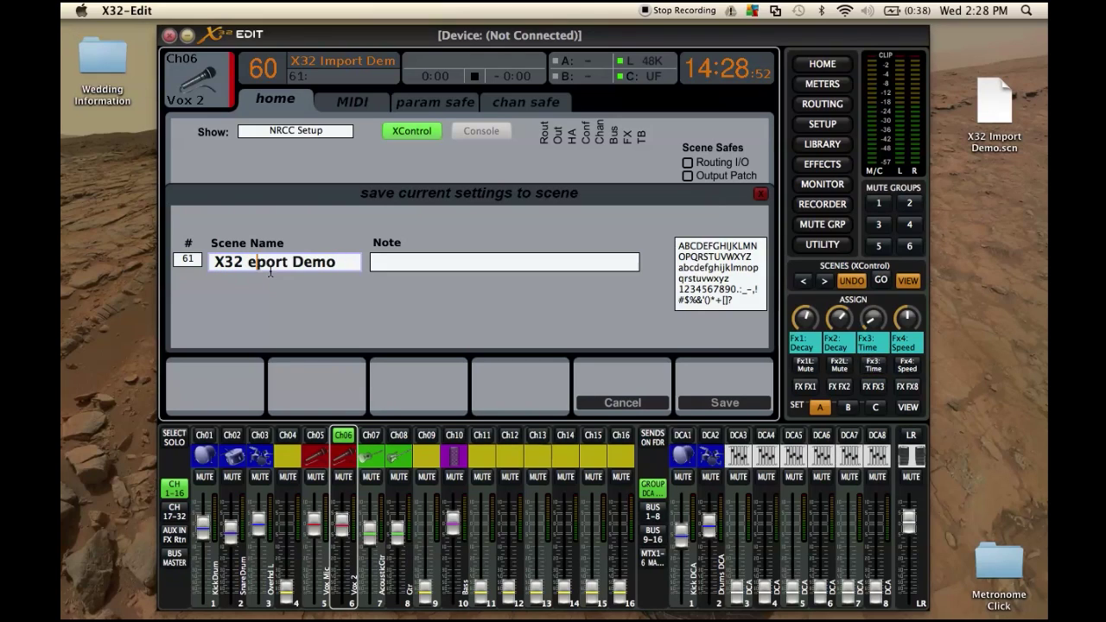
pyautogui.write('EX')
pyautogui.press('BackSpace')
pyautogui.write('x')
pyautogui.click(701, 403)
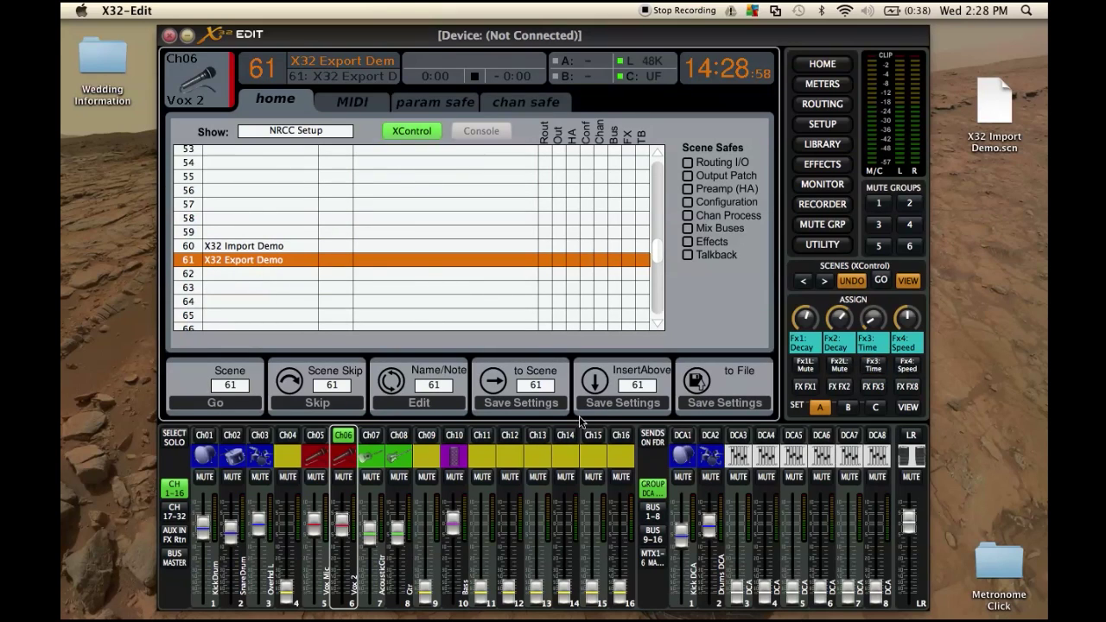
# Export scene 61 as X32 Export Demo.scn to the Desktop and verify the file there
pyautogui.click(714, 400)
pyautogui.click(531, 207)
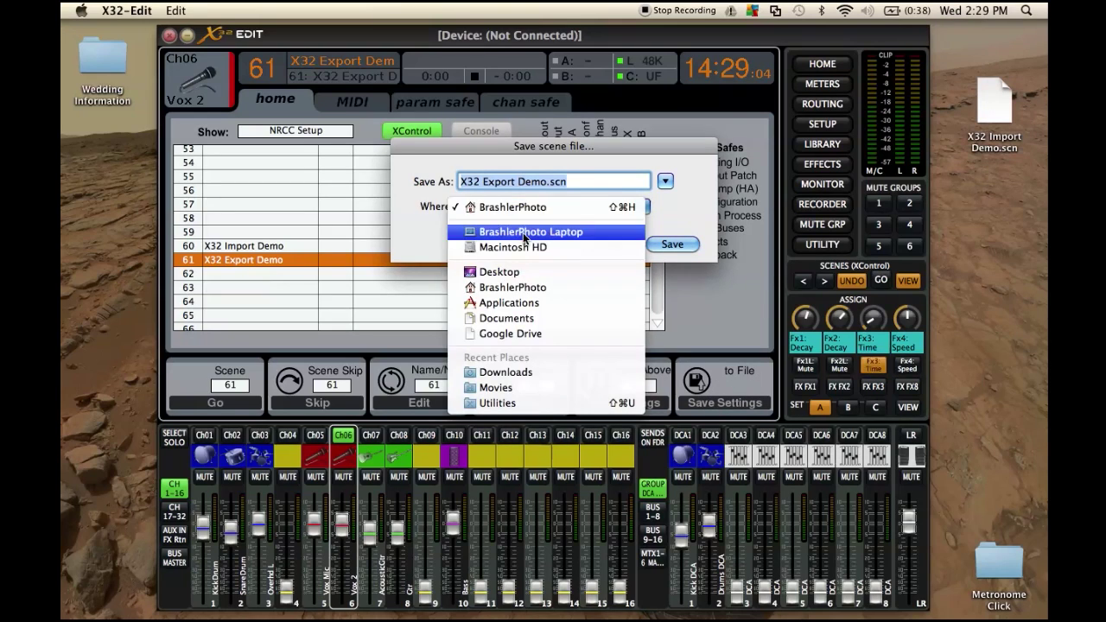
pyautogui.click(518, 273)
pyautogui.click(673, 244)
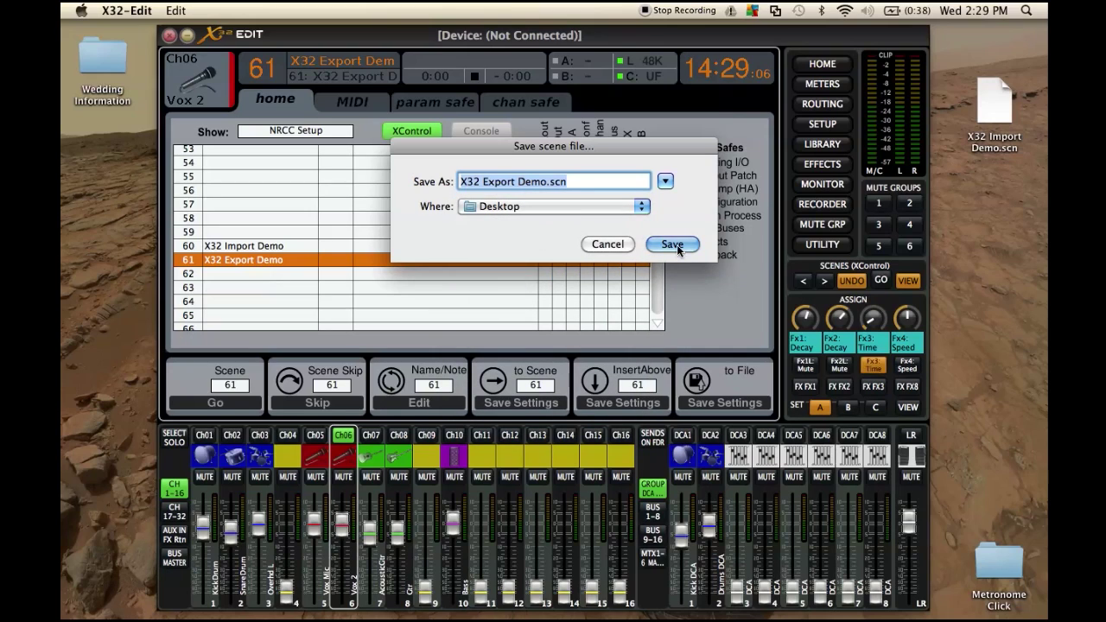
pyautogui.click(1005, 222)
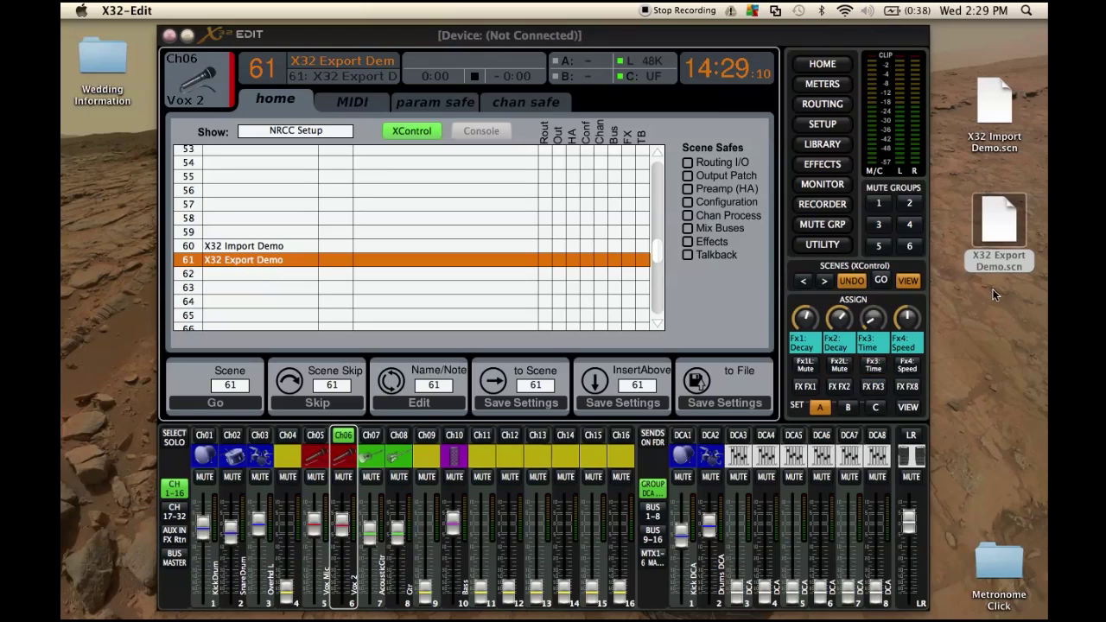
pyautogui.press('super+Tab')
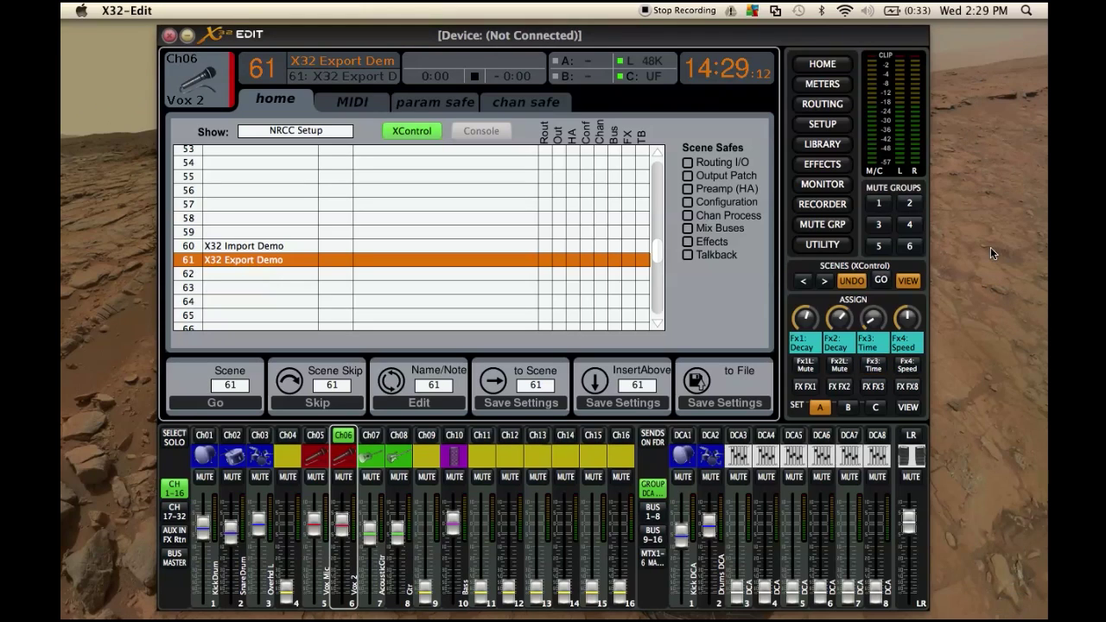